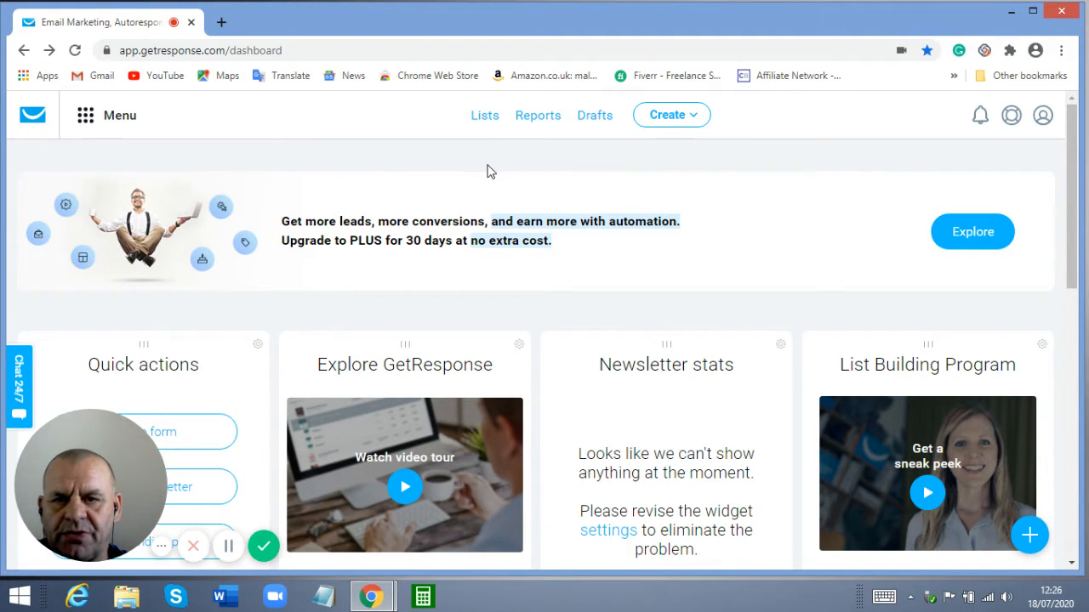
# Open the Lists page and review the counts: buyerpwalist with 2 contacts, fbpropwa with 1
pyautogui.click(483, 119)
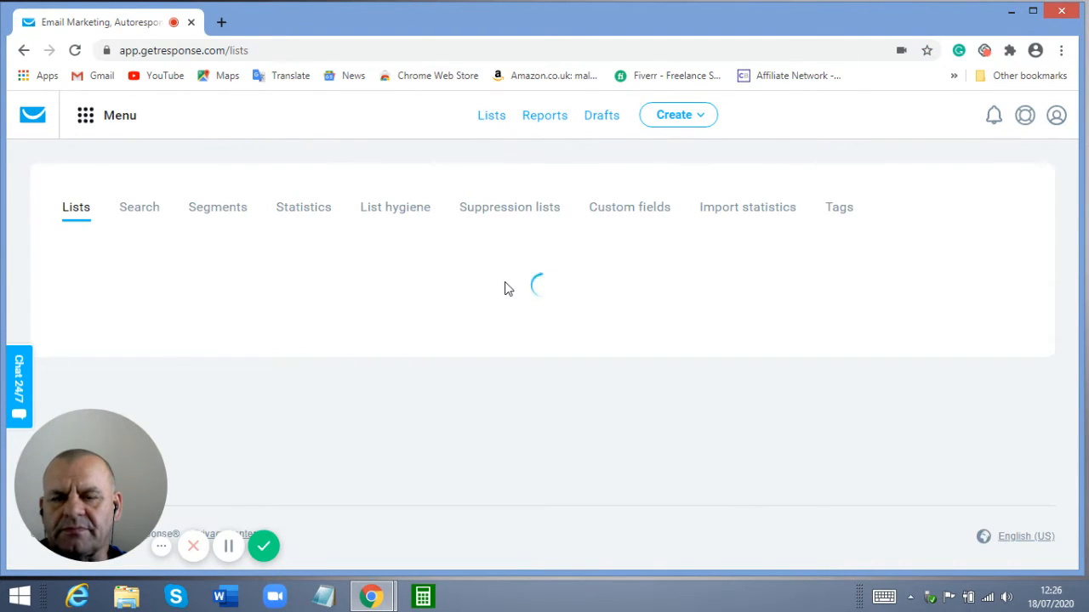
pyautogui.scroll(-5, 476, 393)
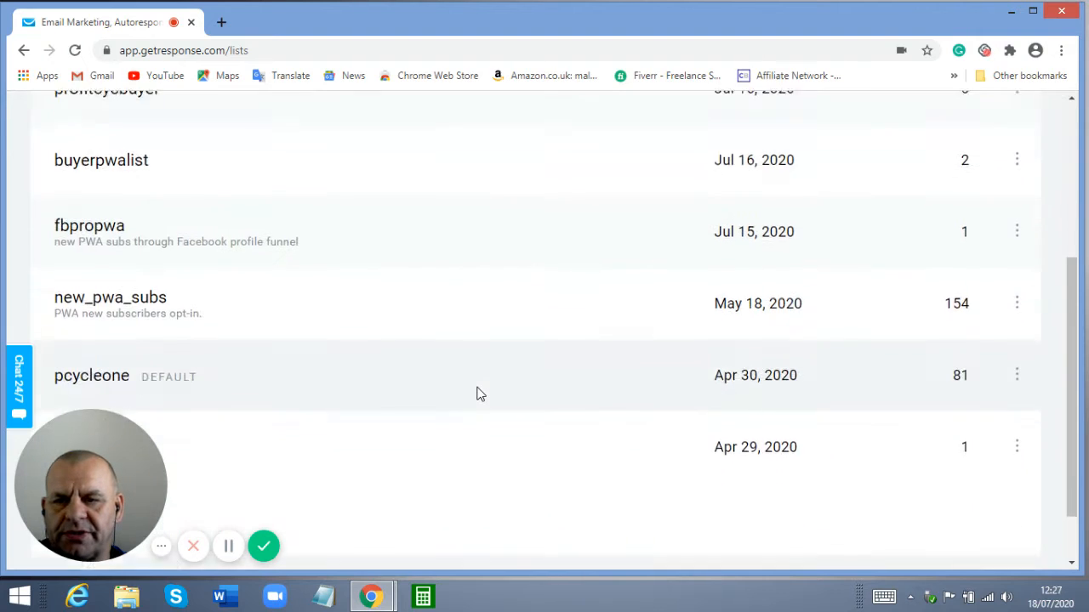
pyautogui.scroll(3, 477, 393)
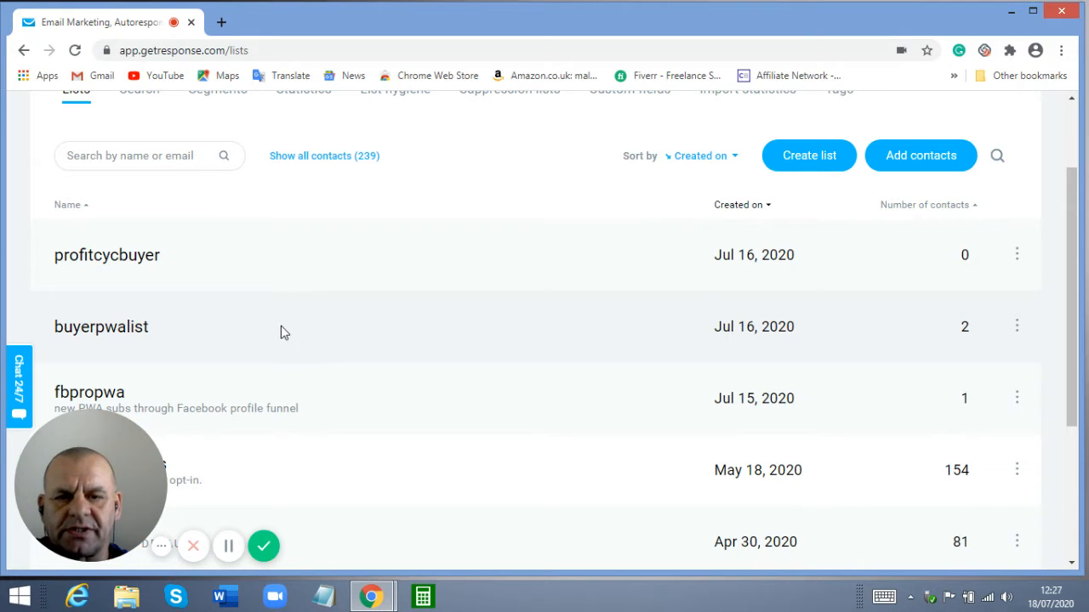
pyautogui.scroll(2, 341, 332)
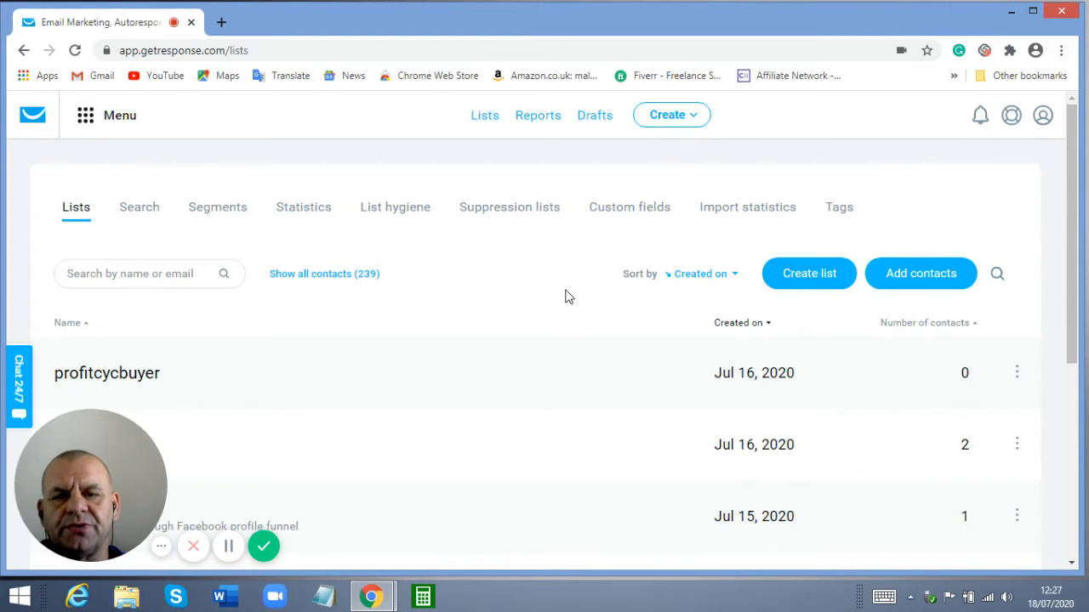
pyautogui.scroll(-1, 566, 297)
pyautogui.scroll(-1, 516, 302)
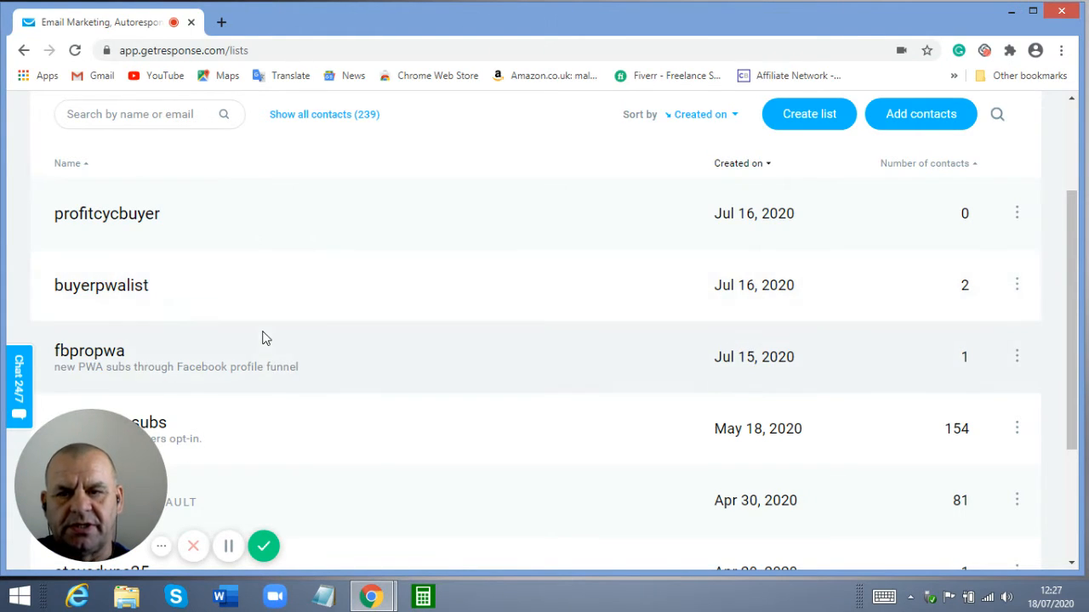
pyautogui.click(119, 292)
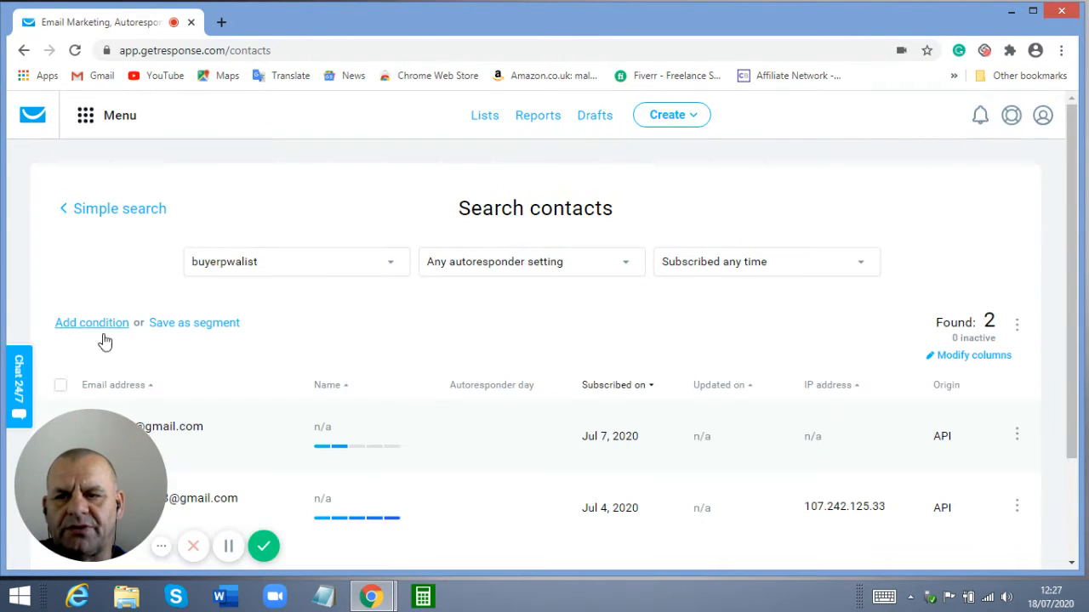
pyautogui.scroll(-1, 223, 354)
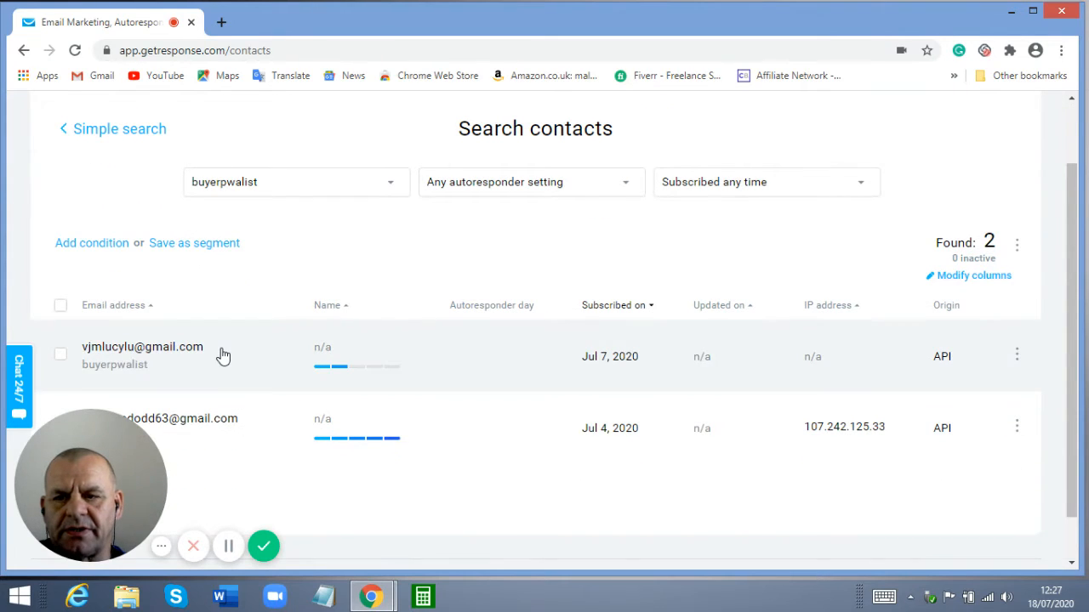
pyautogui.scroll(-1, 223, 355)
pyautogui.scroll(2, 223, 354)
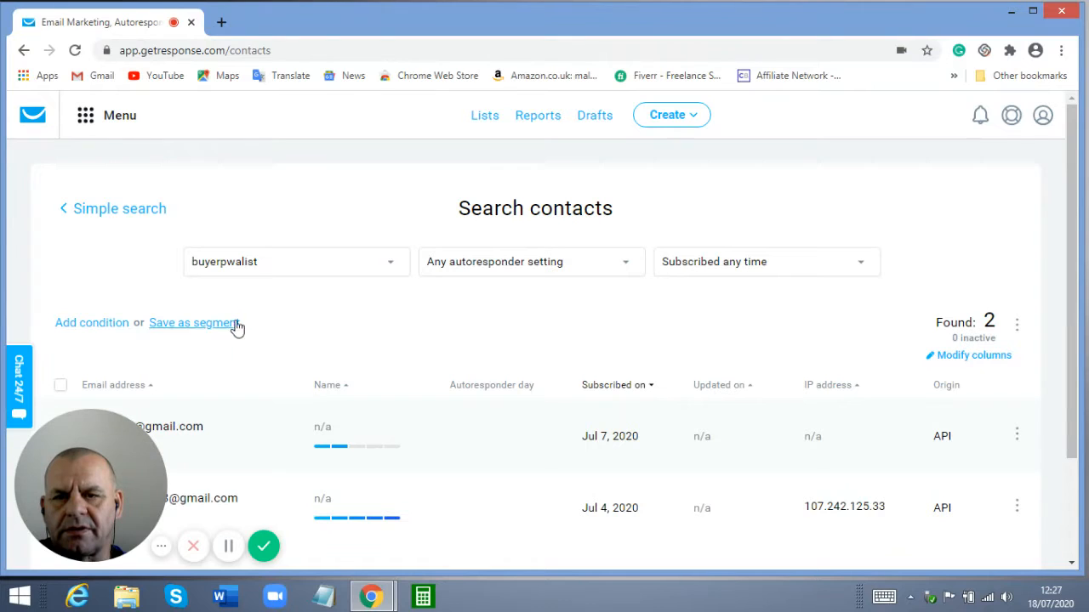
pyautogui.click(23, 51)
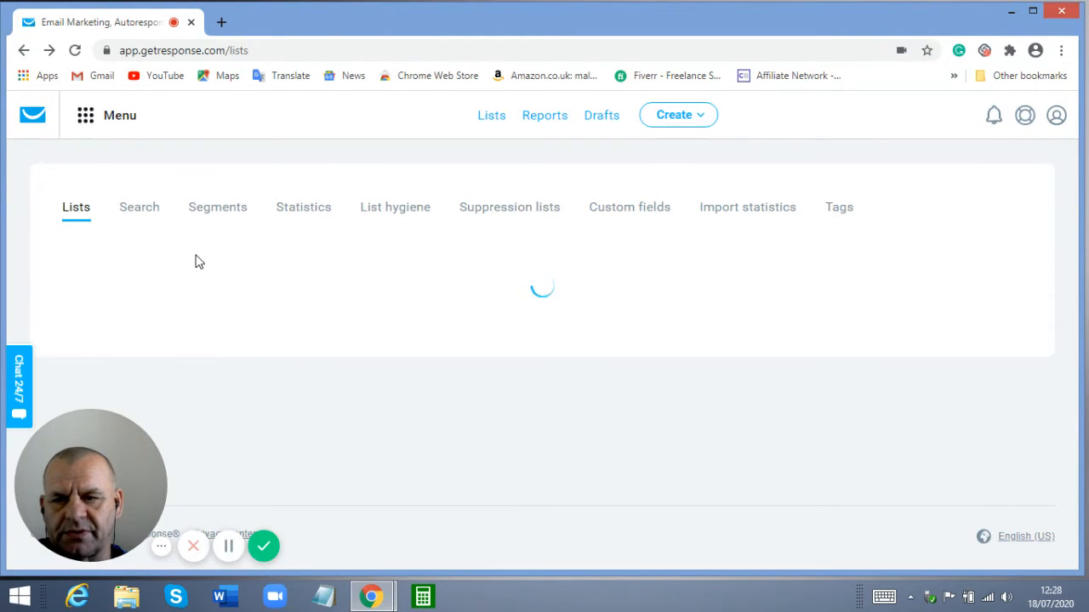
pyautogui.scroll(-2, 219, 271)
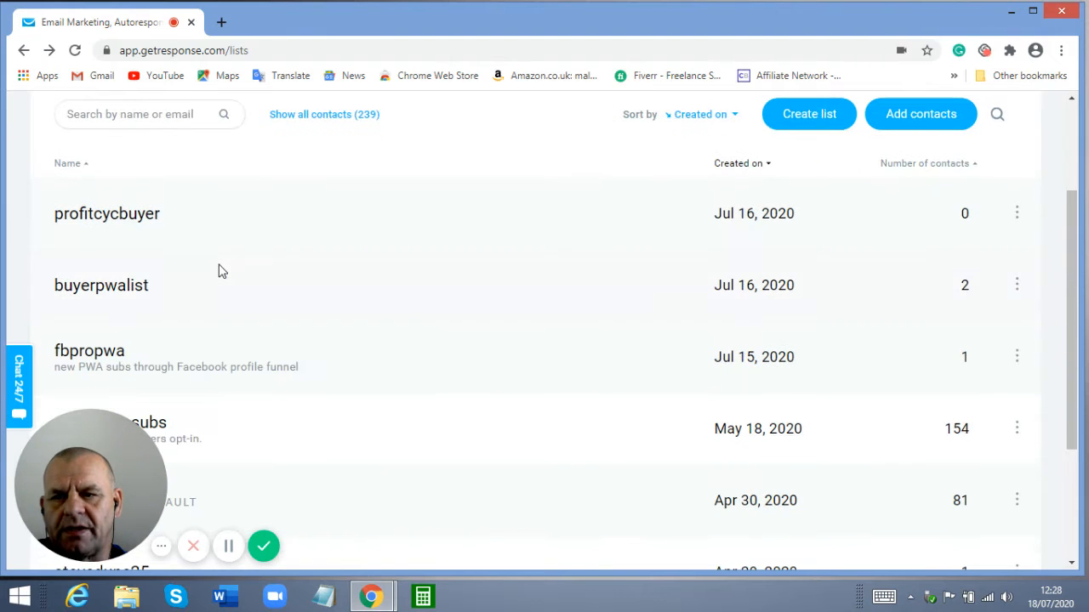
# Open fbpropwa's contacts, showing its single subscribed contact from Jul 18, 2020
pyautogui.click(99, 356)
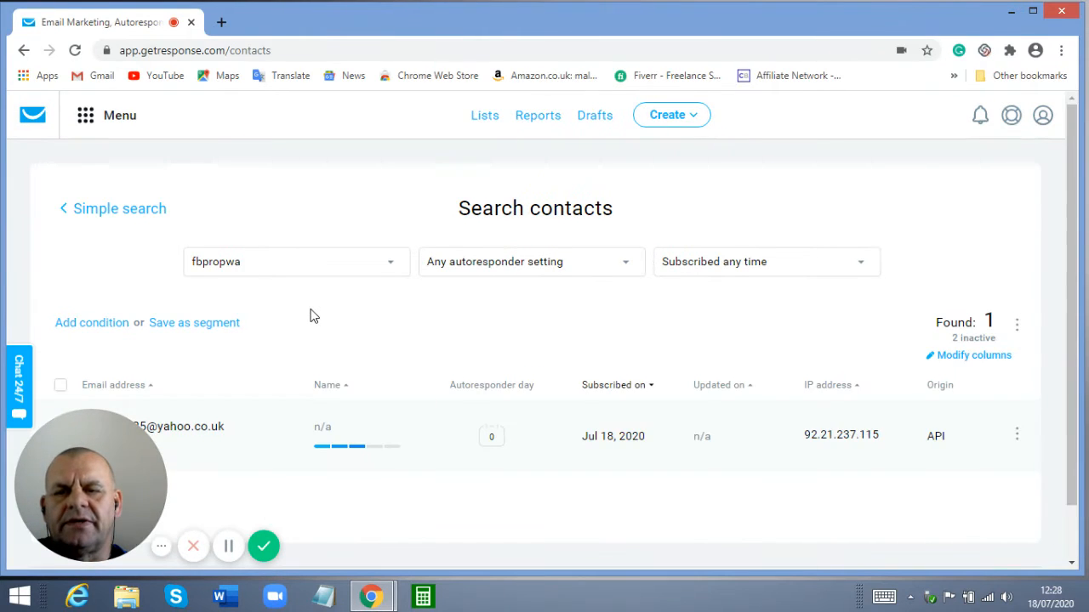
pyautogui.scroll(-2, 311, 316)
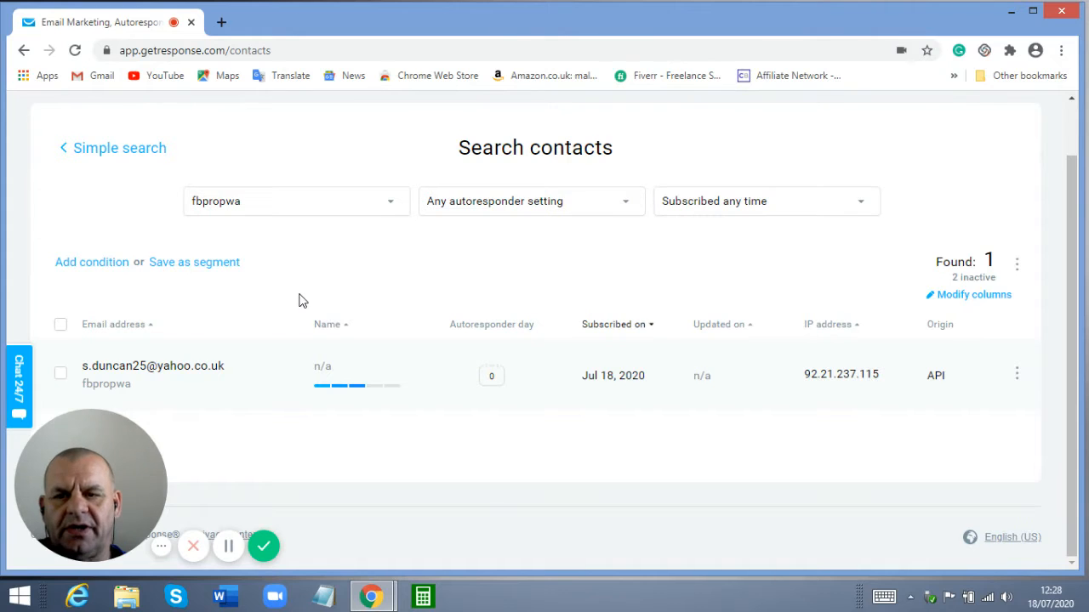
pyautogui.scroll(2, 299, 301)
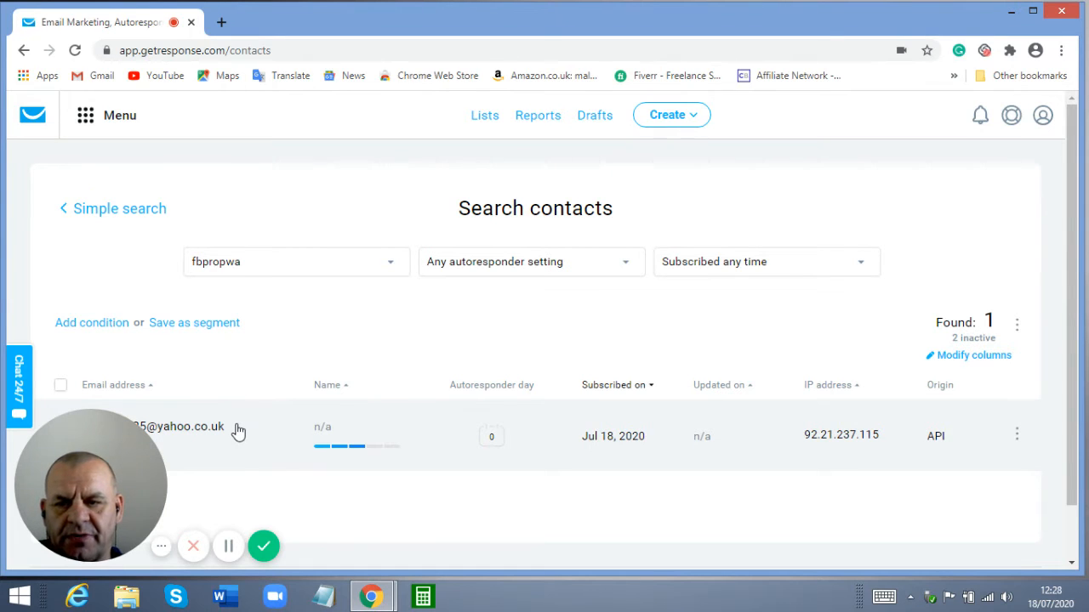
# Add a search condition using Contact details, Email field and the 'contains' operator
pyautogui.click(111, 326)
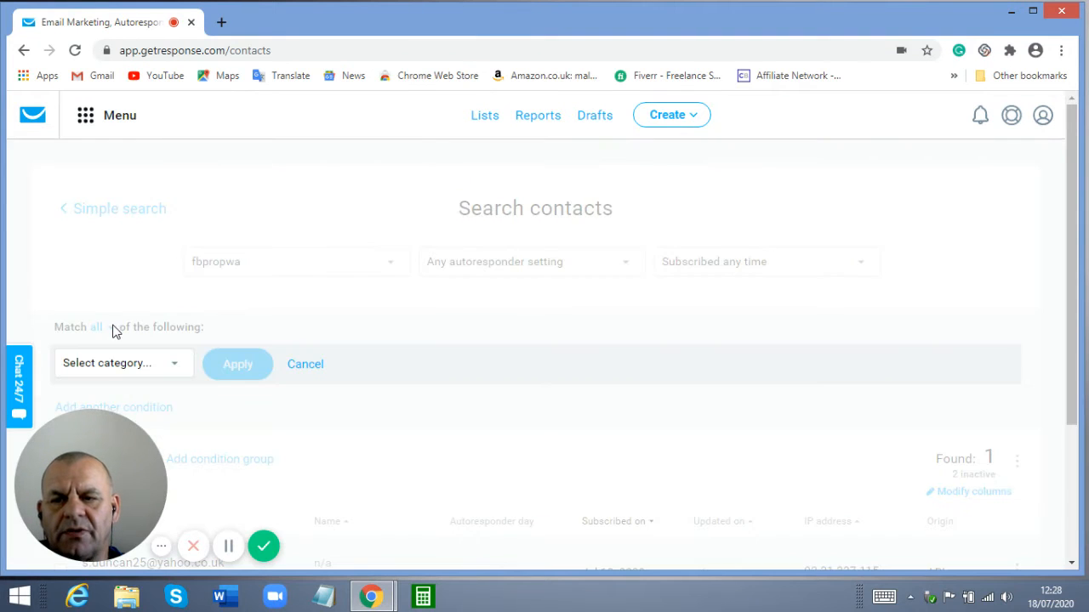
pyautogui.scroll(-1, 204, 382)
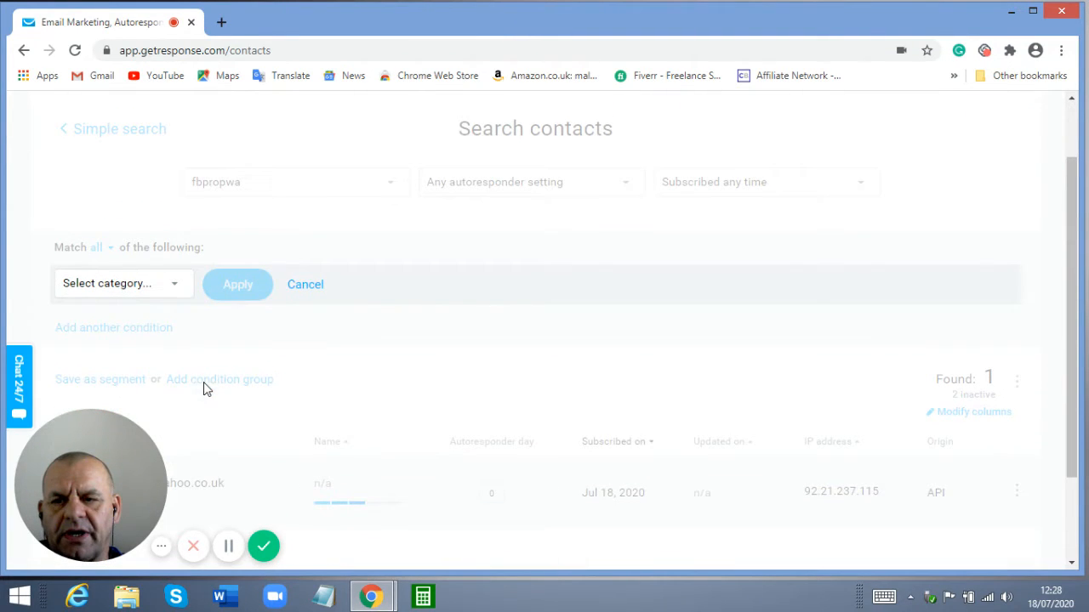
pyautogui.click(173, 289)
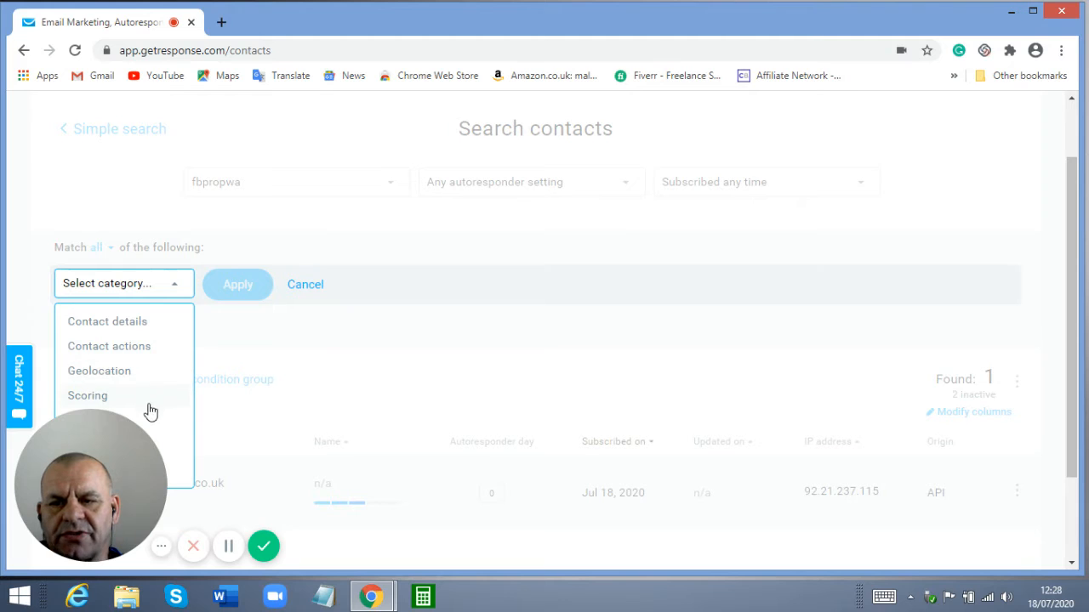
pyautogui.click(96, 328)
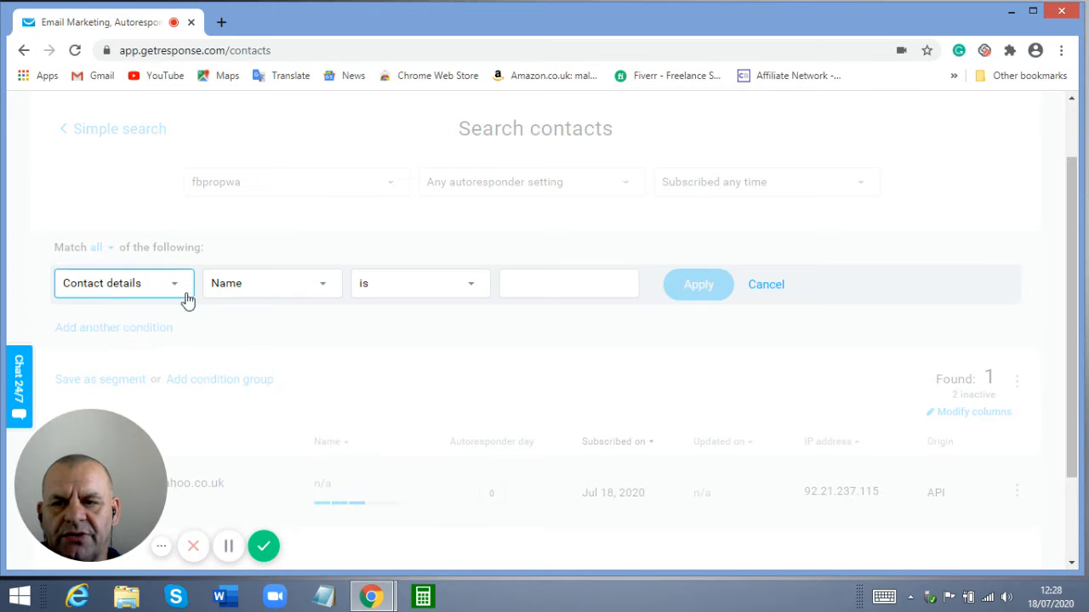
pyautogui.click(324, 286)
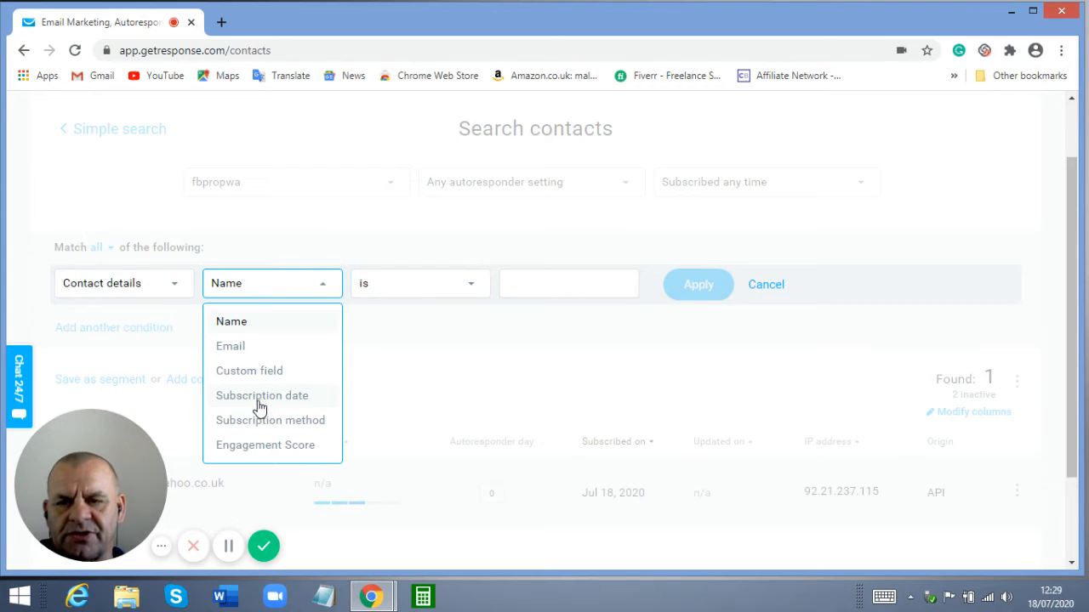
pyautogui.click(234, 355)
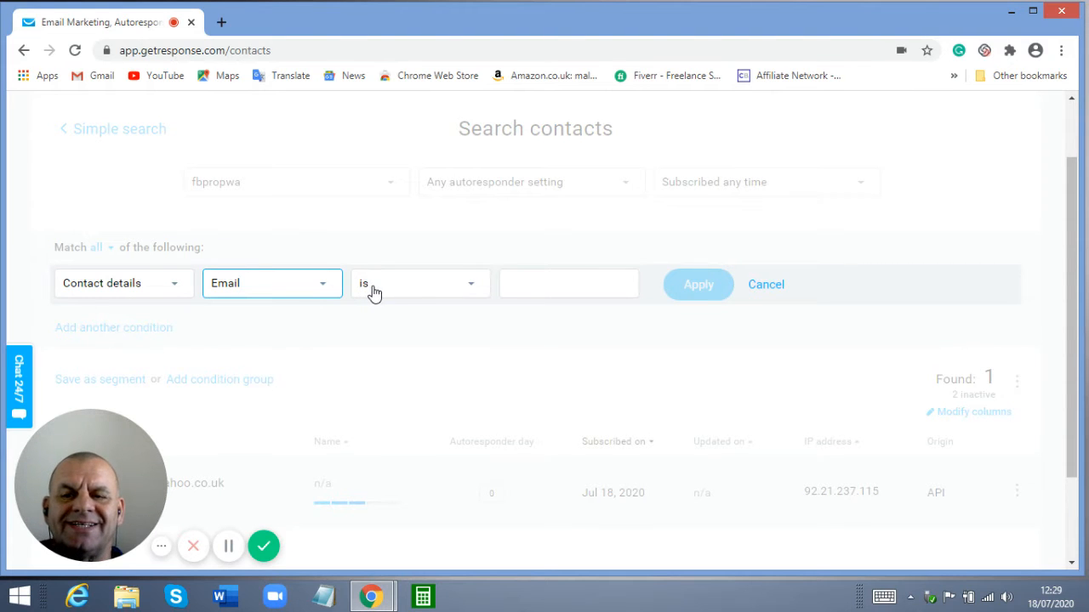
pyautogui.click(471, 290)
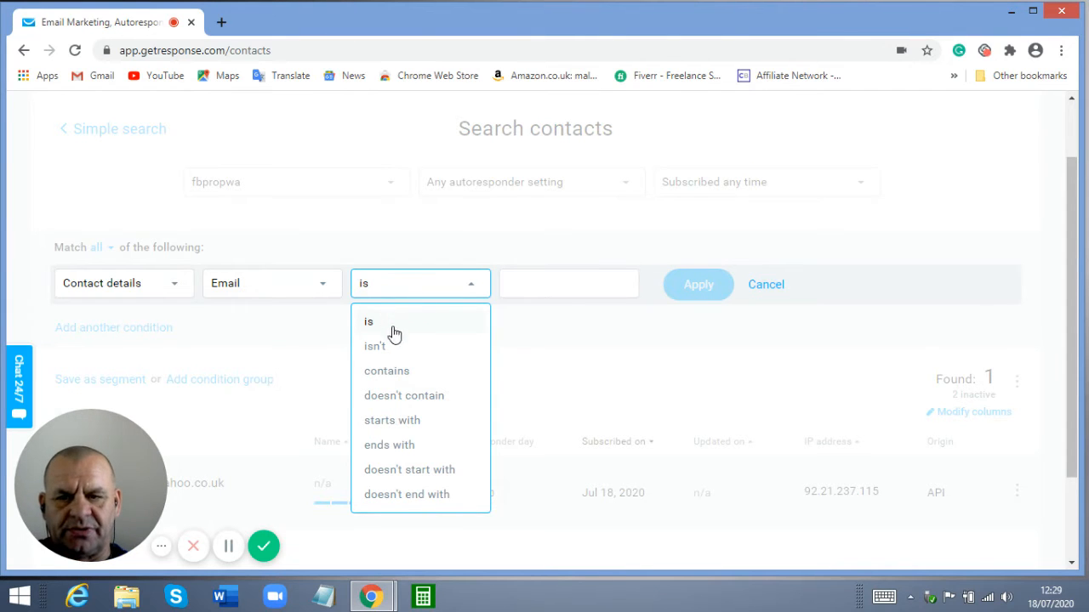
pyautogui.click(394, 374)
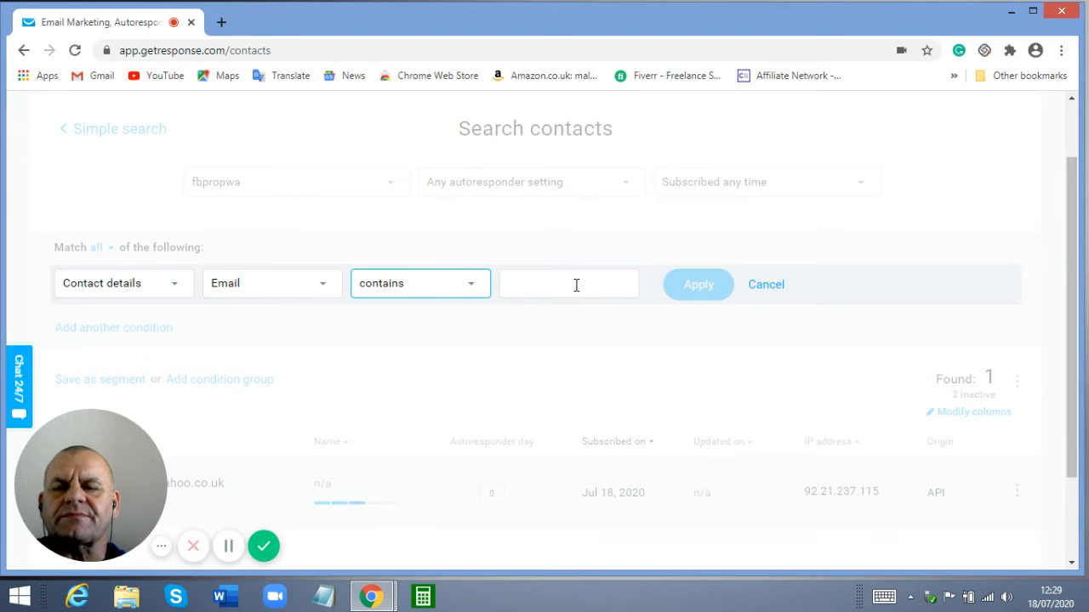
pyautogui.scroll(-2, 539, 328)
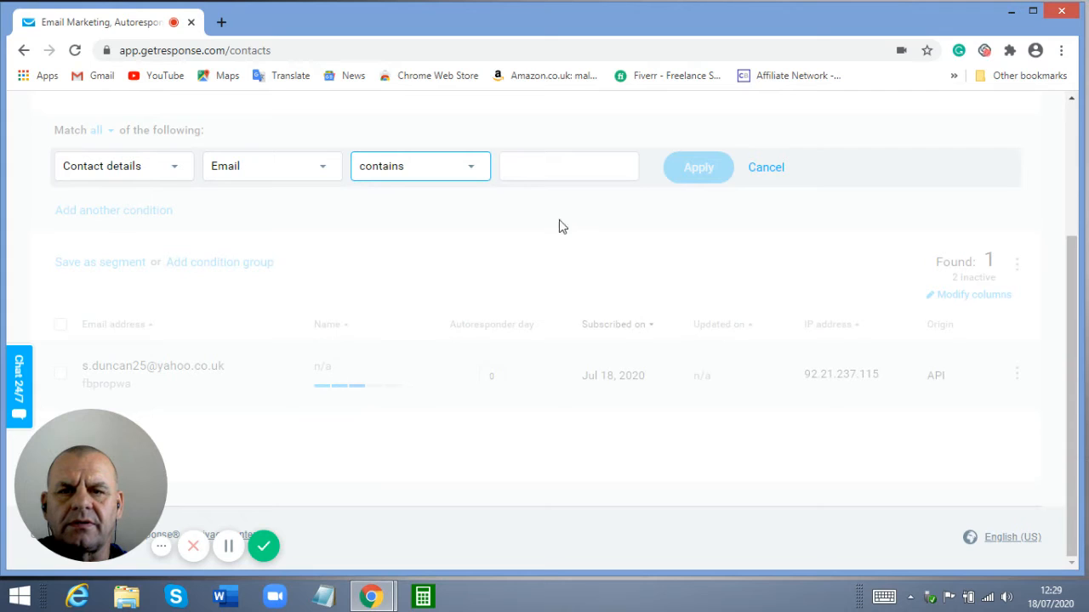
# Enter the contact's e-mail address in the Email-contains condition and apply it, finding 1 contact
pyautogui.click(614, 169)
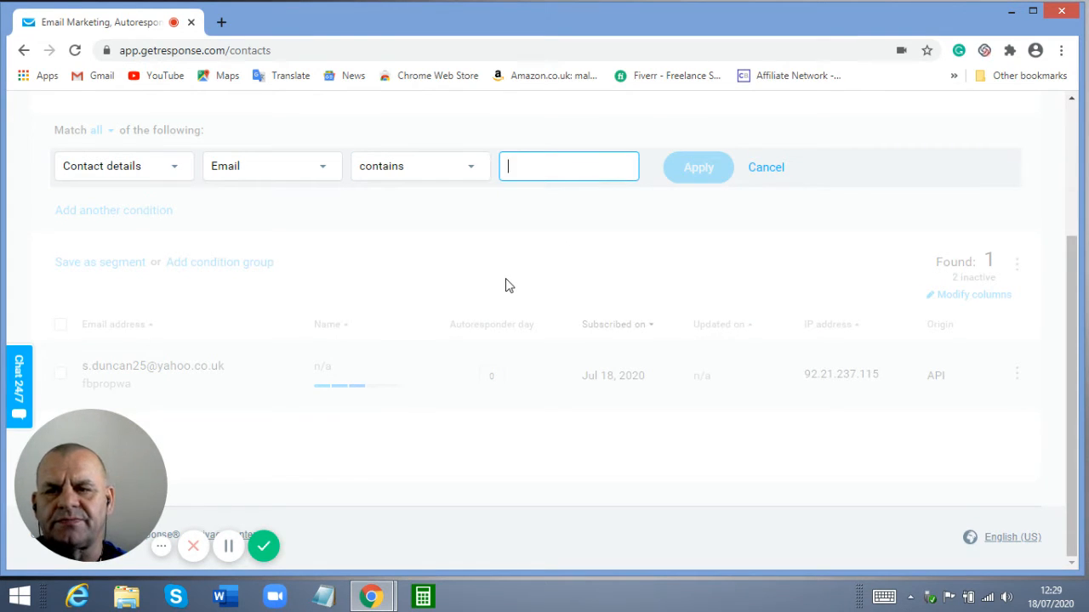
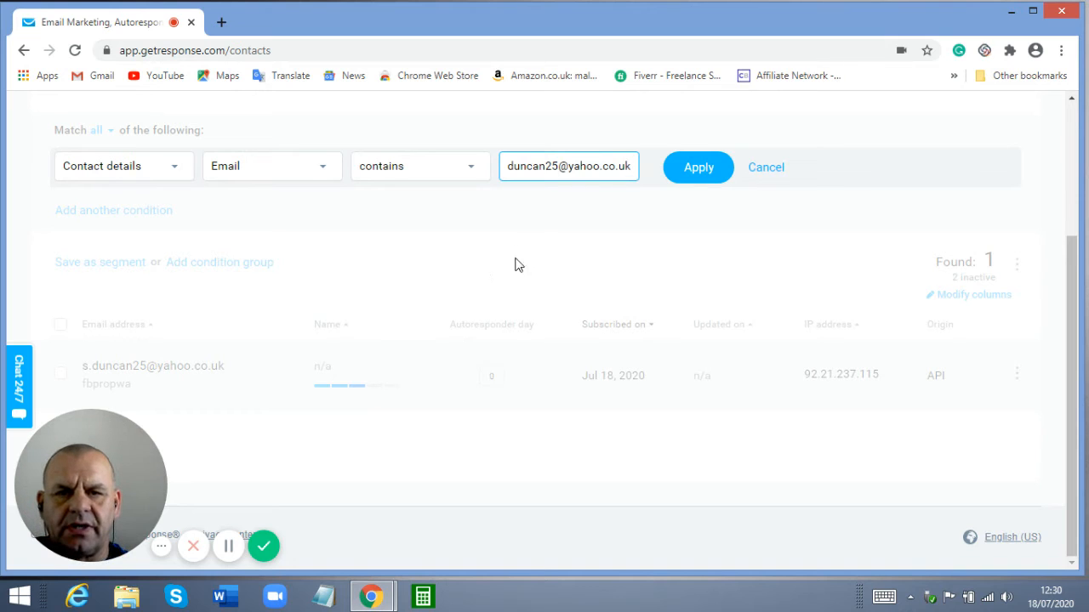
pyautogui.click(696, 175)
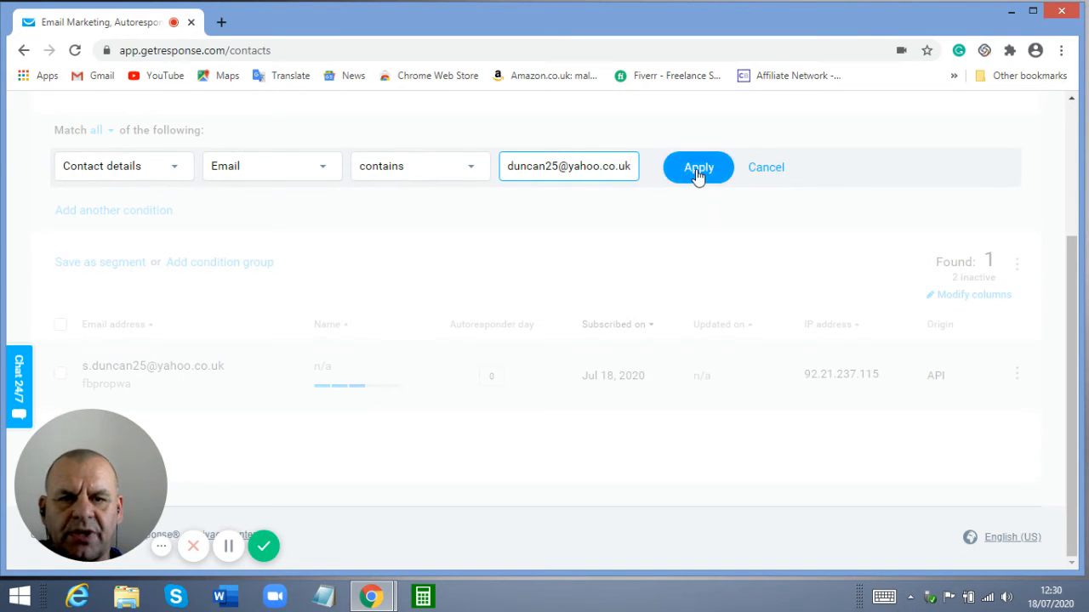
pyautogui.click(697, 176)
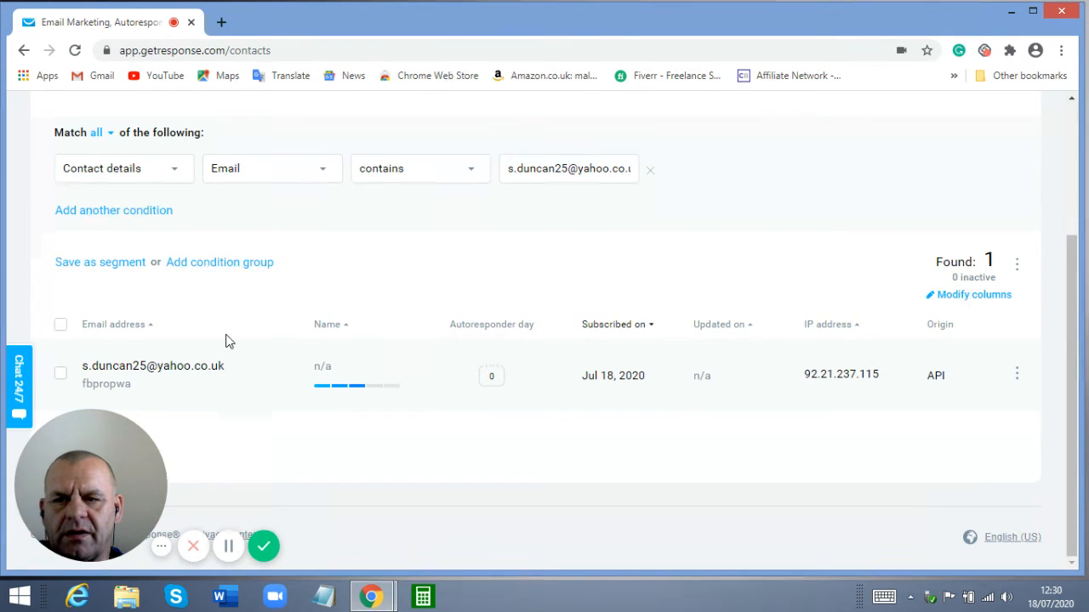
# Select the found contact and show its bulk actions, including Copy to list and Move to list
pyautogui.click(61, 376)
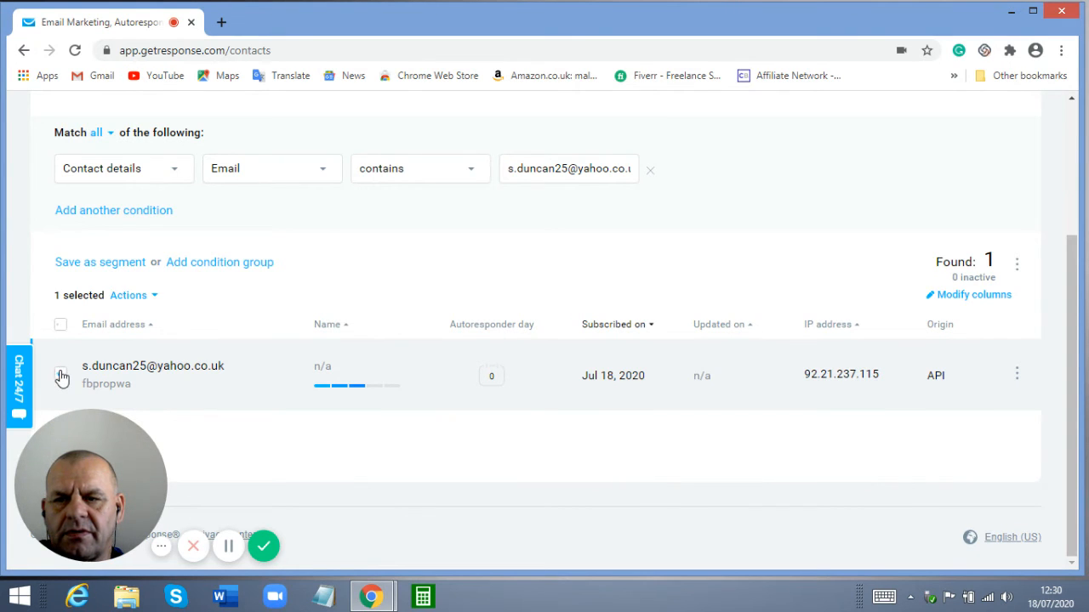
pyautogui.click(151, 297)
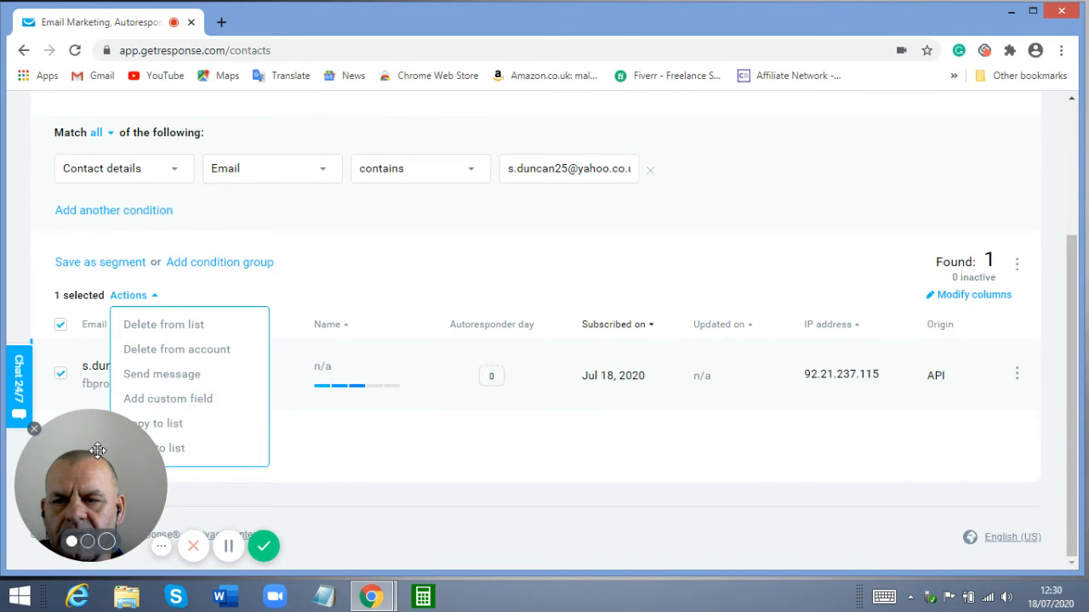
pyautogui.moveTo(118, 481); pyautogui.dragTo(259, 482)
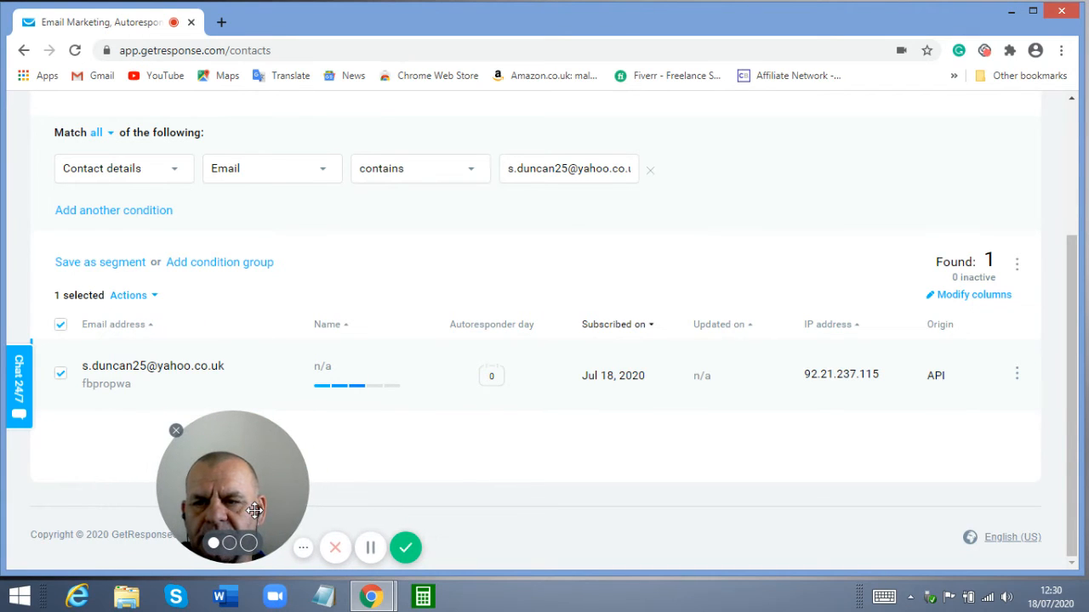
pyautogui.click(148, 296)
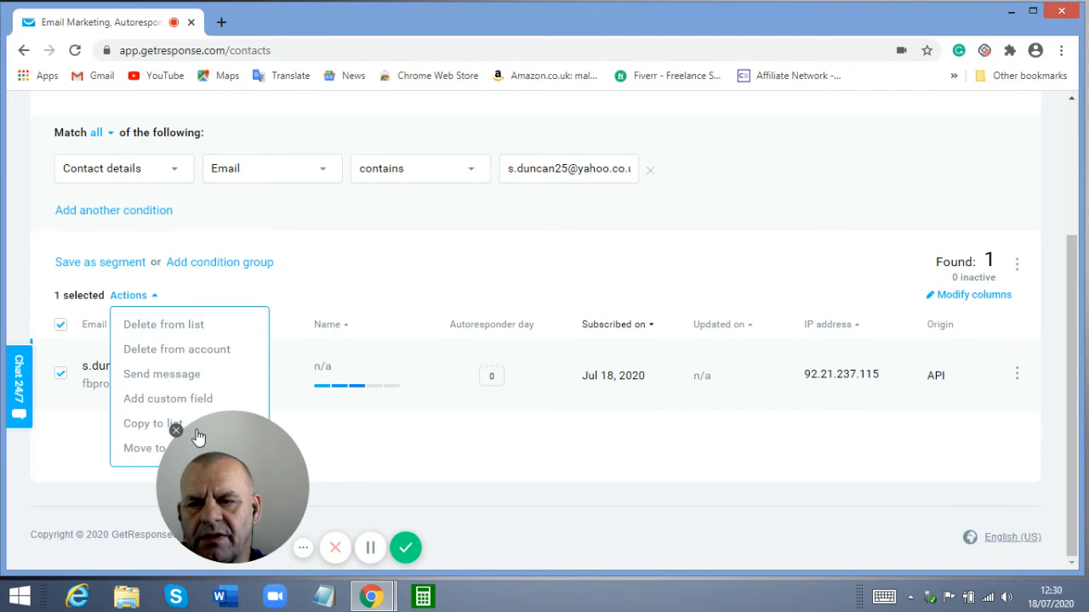
pyautogui.moveTo(217, 423)
pyautogui.moveTo(217, 422); pyautogui.dragTo(284, 424)
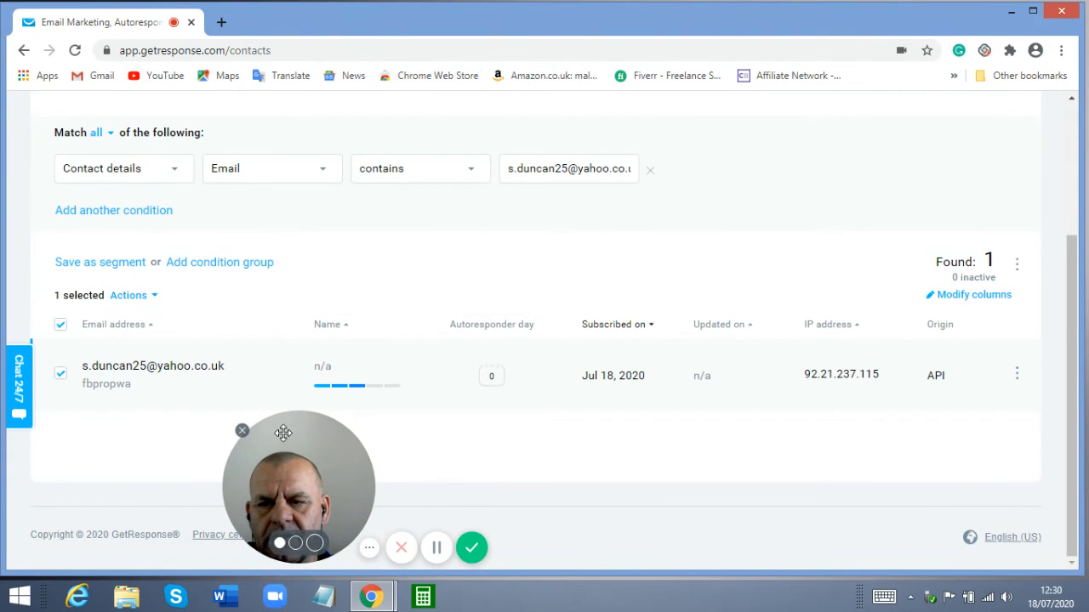
pyautogui.click(155, 296)
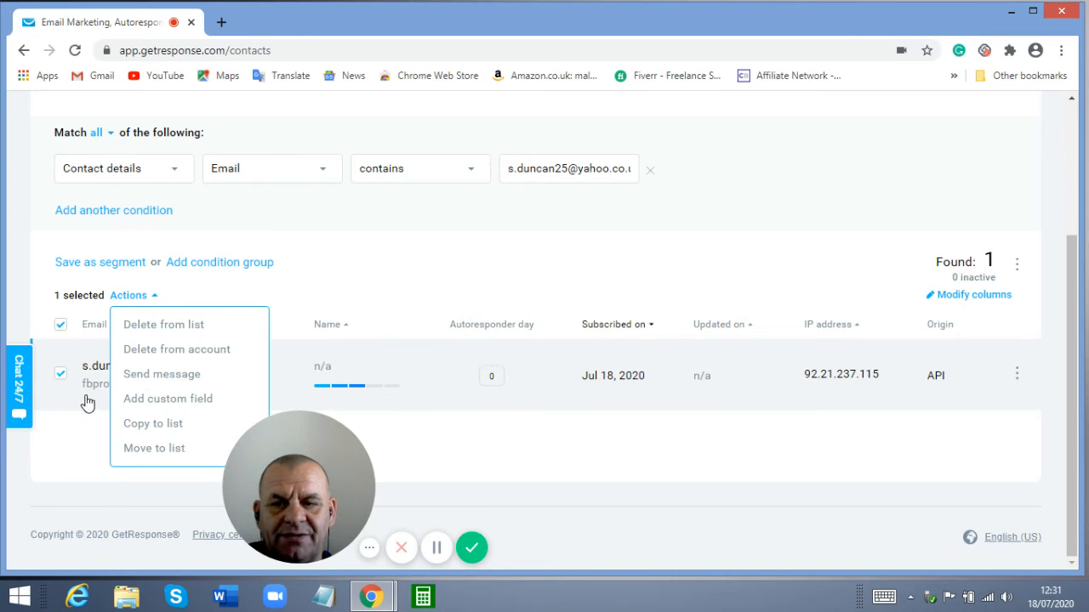
# Move the selected contact to buyerpwalist, confirming 1 contact moved
pyautogui.click(153, 450)
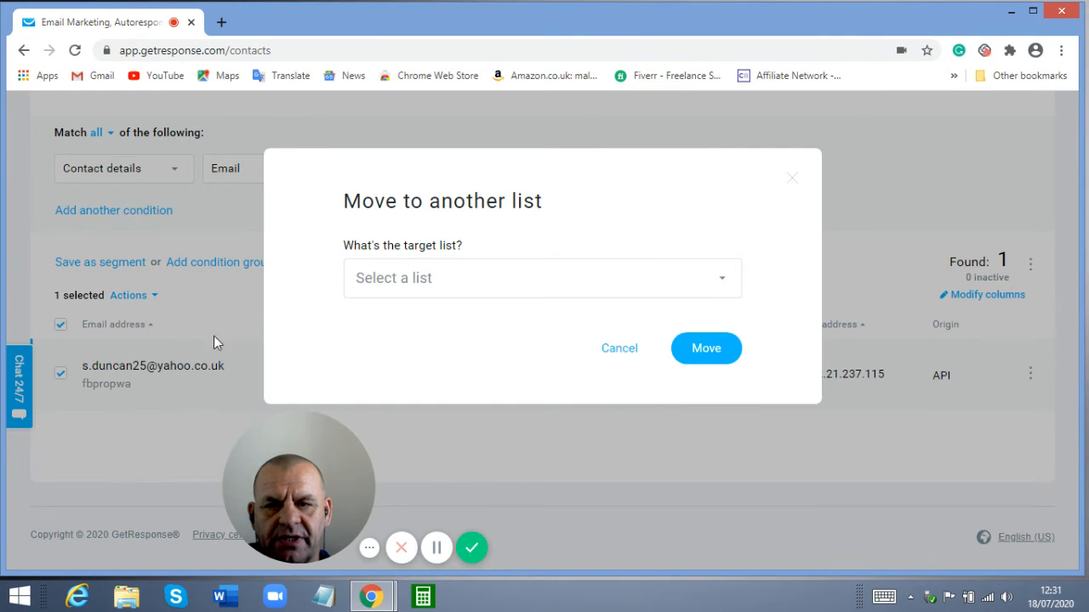
pyautogui.click(720, 285)
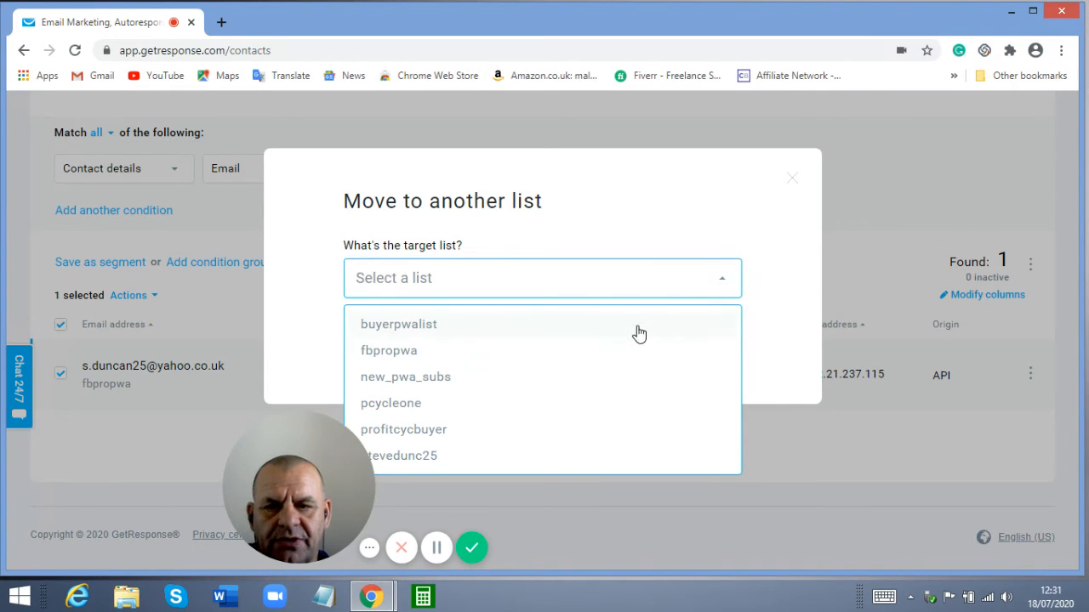
pyautogui.click(420, 332)
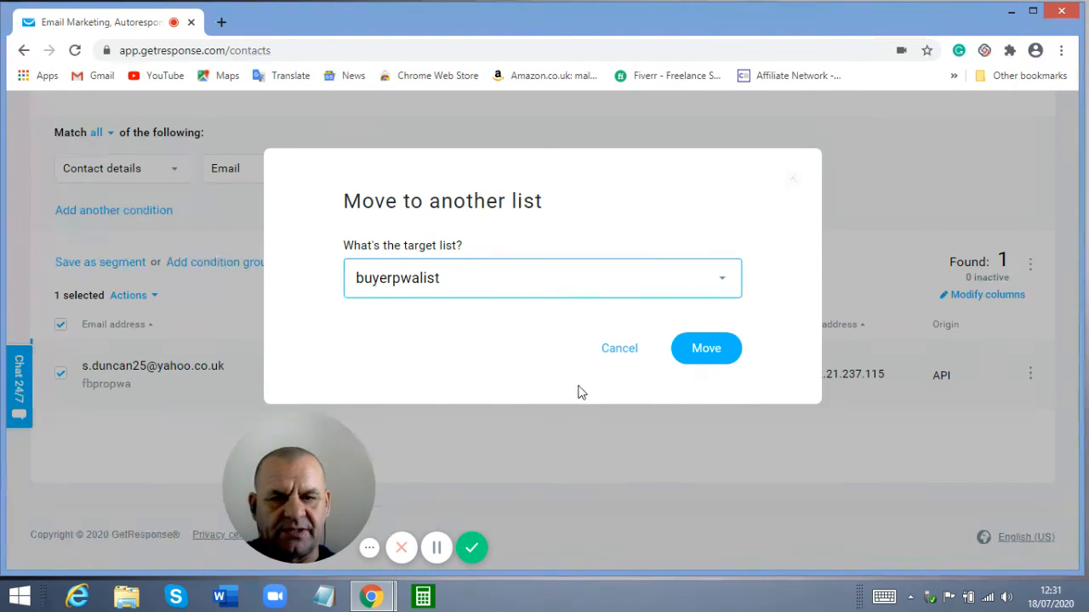
pyautogui.click(710, 352)
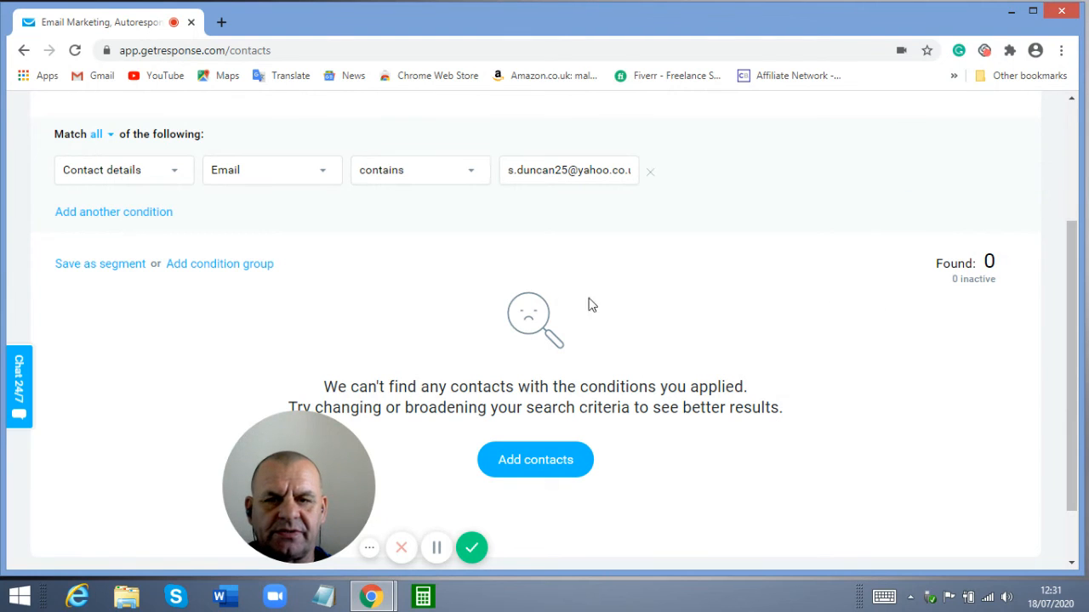
# Return to the Lists page, now showing buyerpwalist with 3 contacts and fbpropwa with 0
pyautogui.scroll(3, 393, 293)
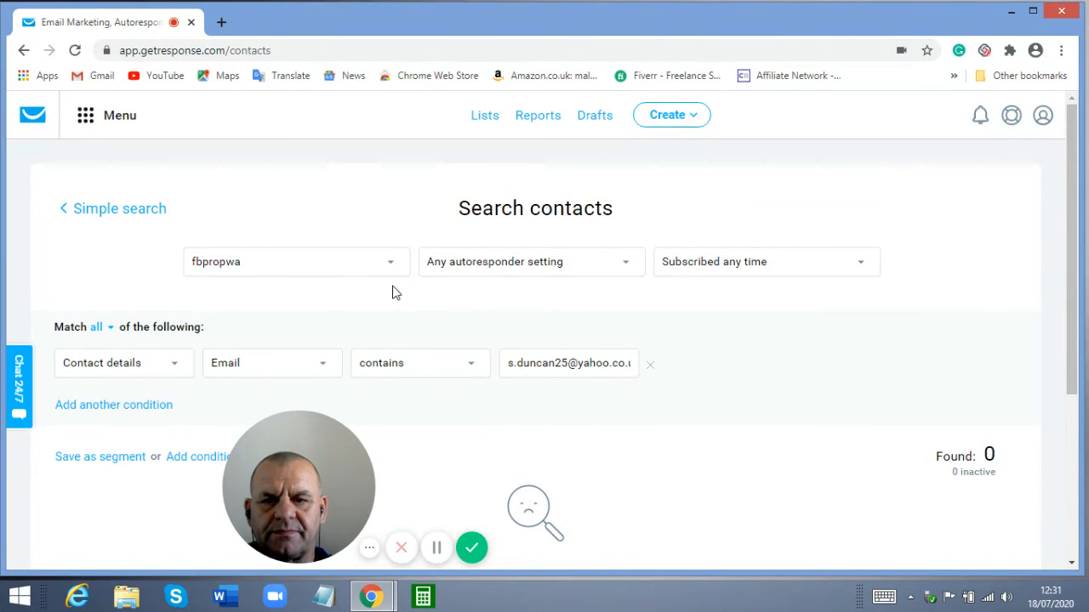
pyautogui.click(483, 120)
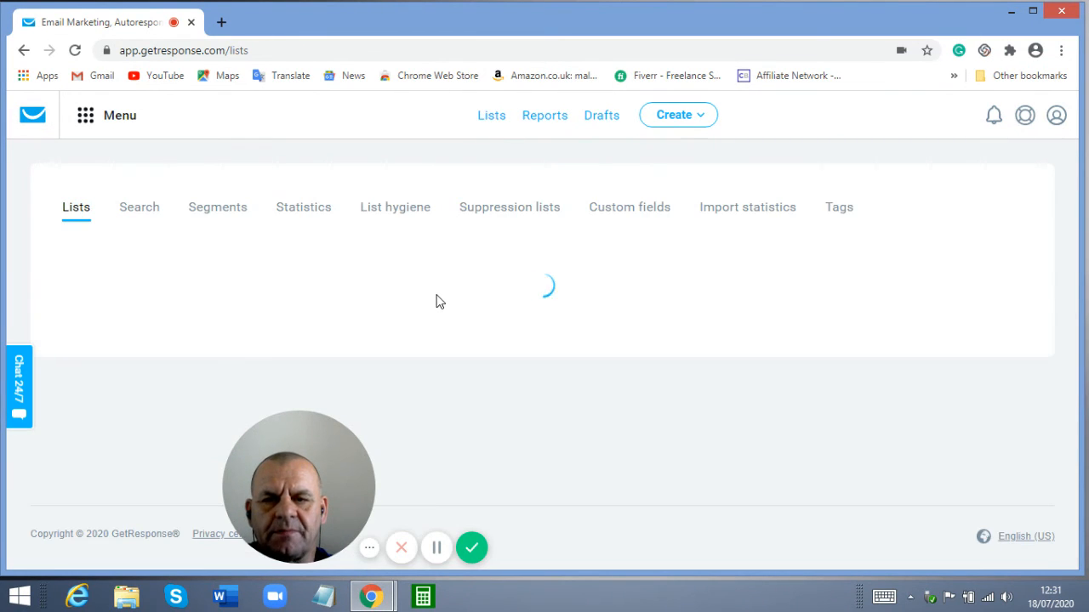
pyautogui.moveTo(340, 454)
pyautogui.mouseDown()
pyautogui.moveTo(309, 462)
pyautogui.moveTo(349, 464)
pyautogui.mouseUp()
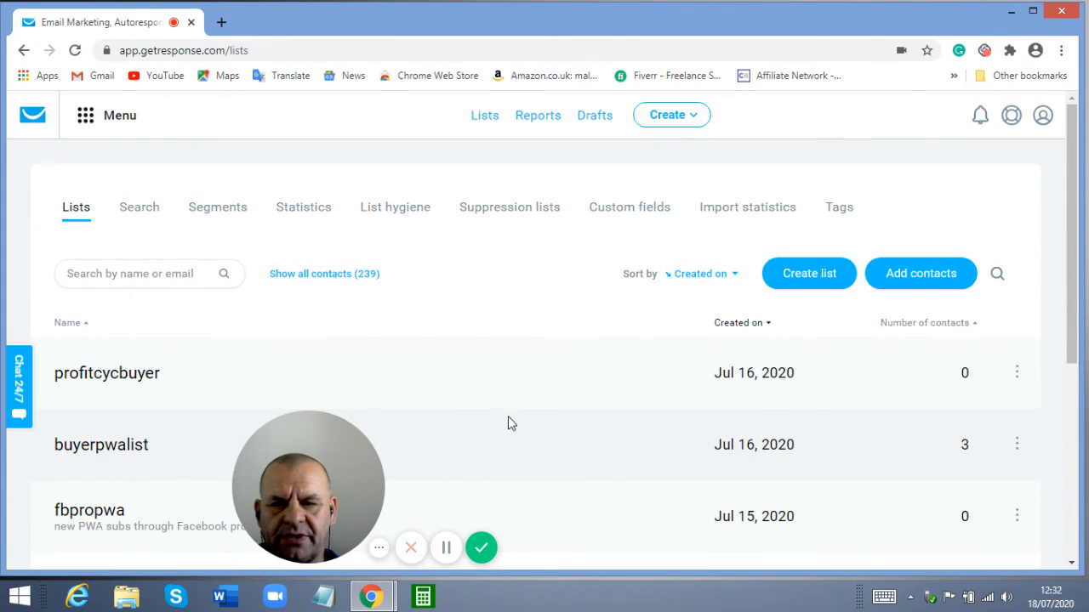
# Open buyerpwalist's contacts and check all 3, including the moved one from Jul 18, 2020
pyautogui.click(96, 448)
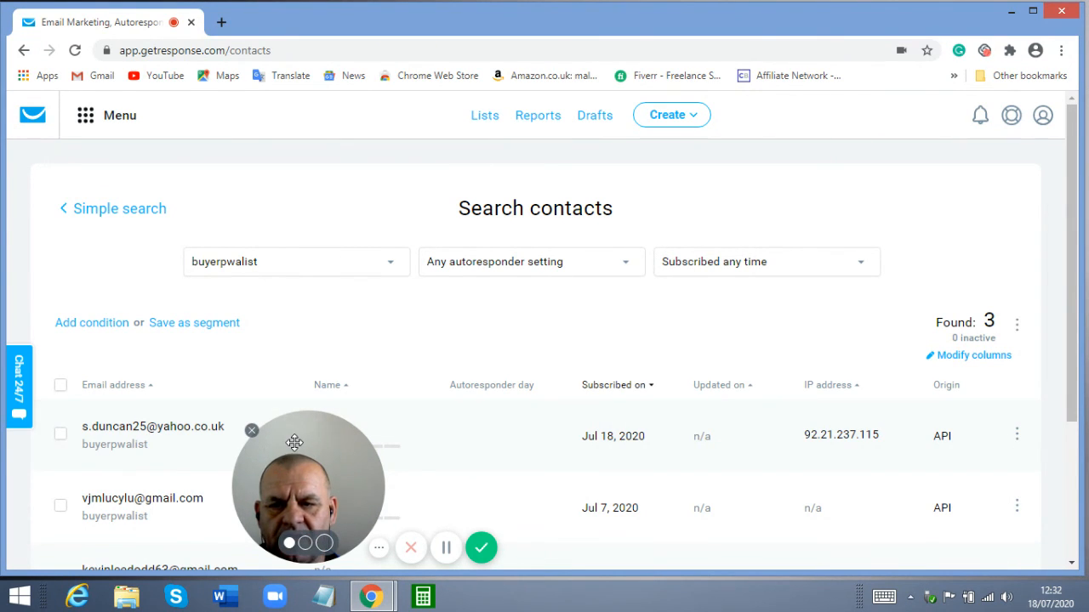
pyautogui.moveTo(296, 446); pyautogui.dragTo(91, 457)
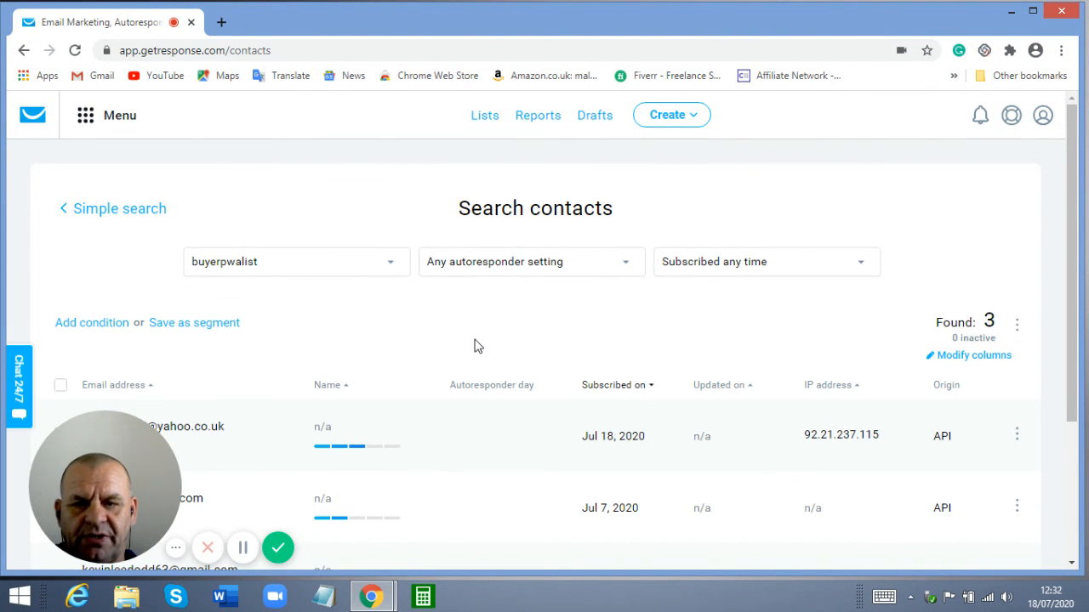
pyautogui.scroll(-2, 474, 347)
pyautogui.scroll(2, 474, 347)
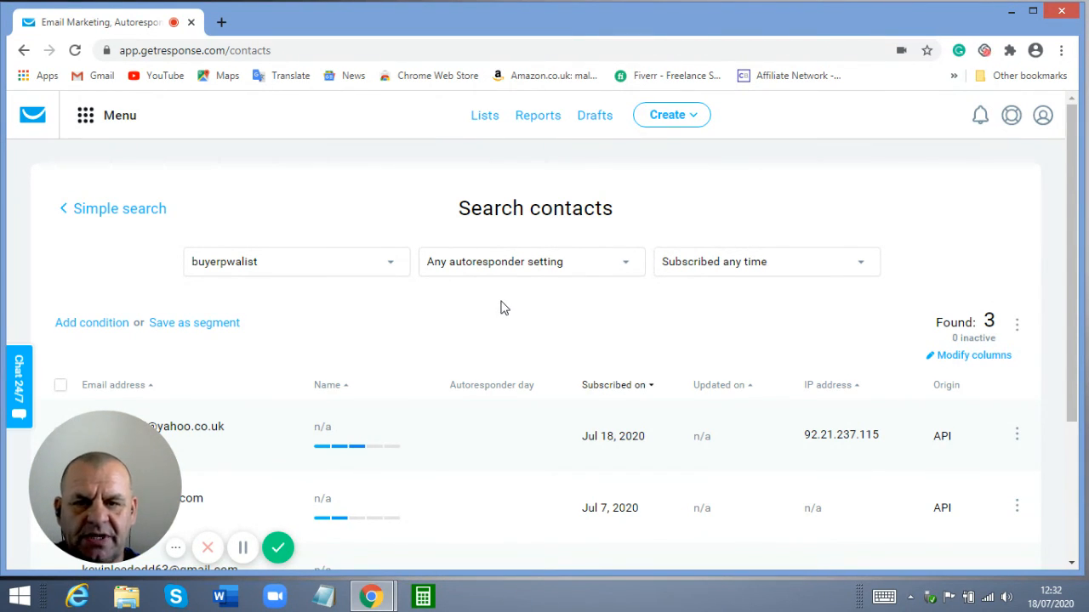
pyautogui.scroll(-1, 500, 306)
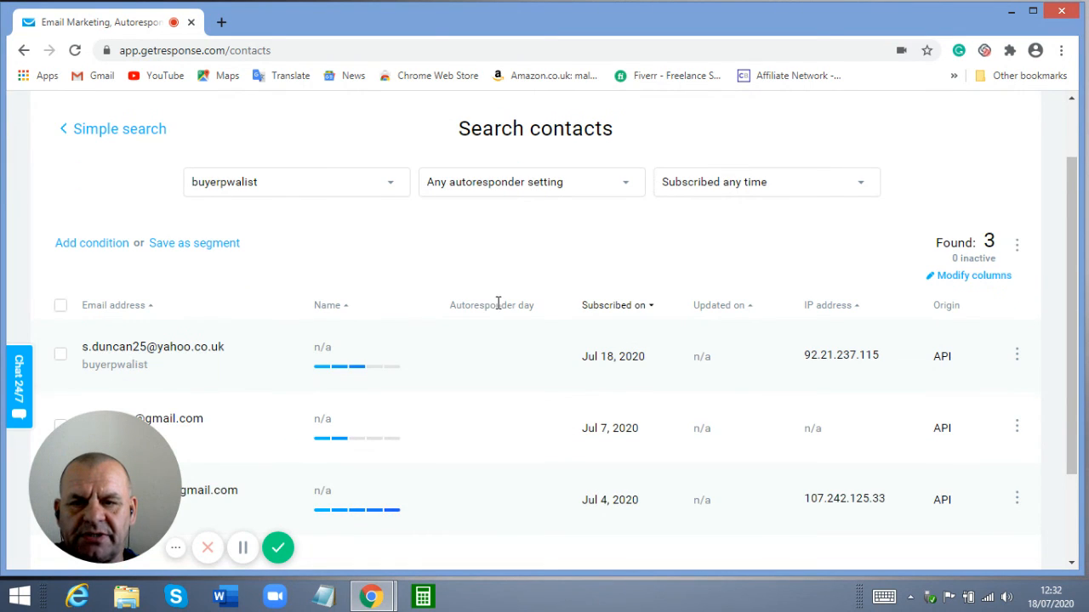
pyautogui.scroll(1, 431, 294)
pyautogui.scroll(-1, 430, 294)
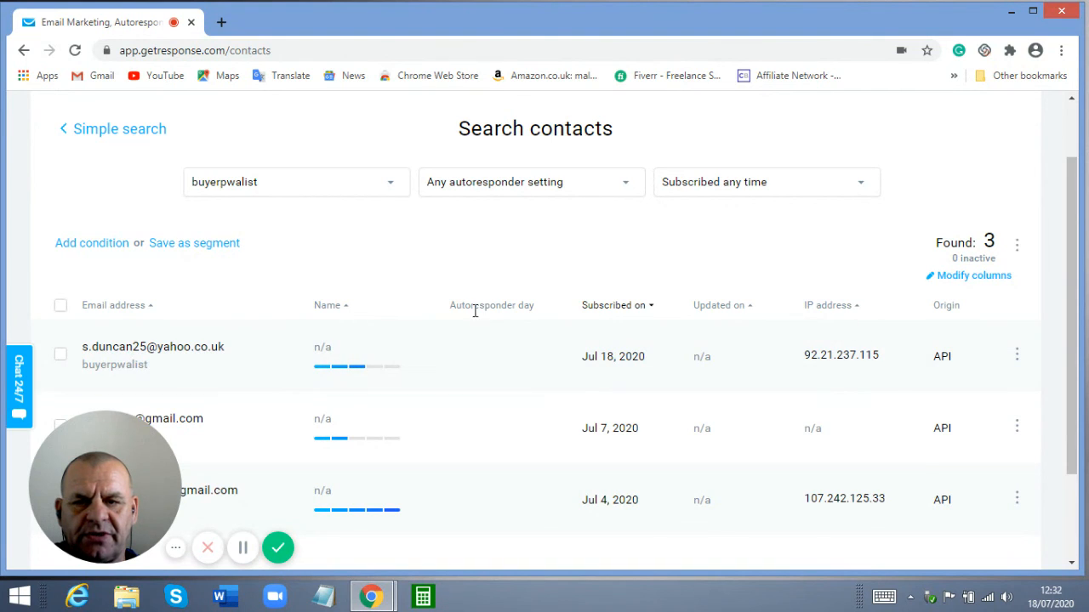
pyautogui.scroll(2, 386, 320)
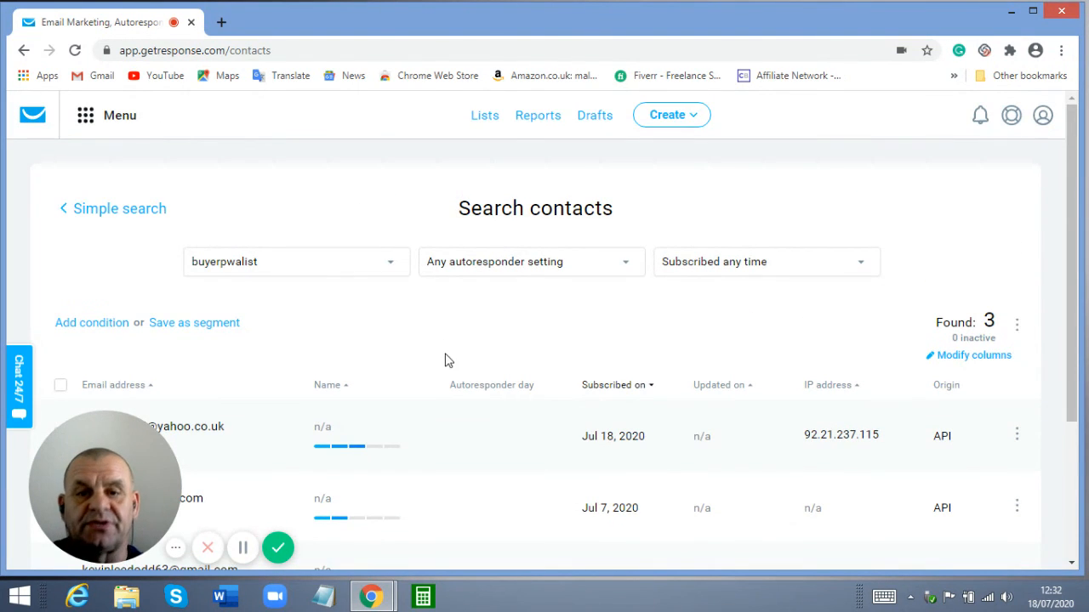